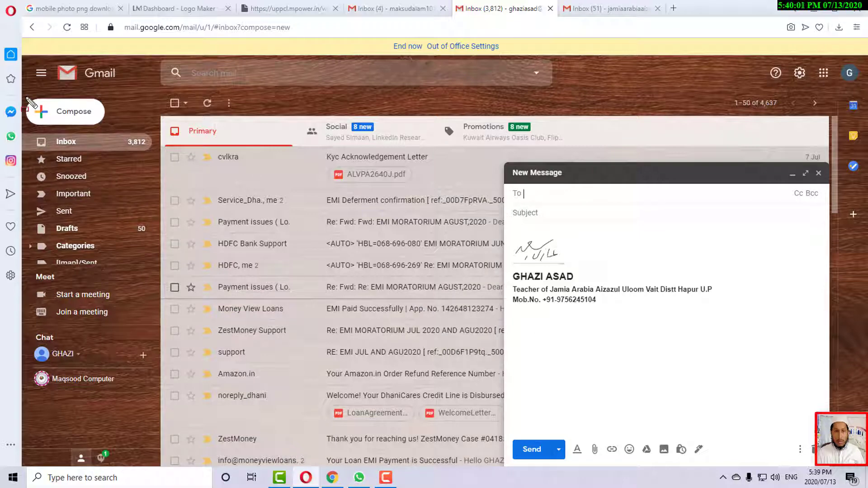
pyautogui.moveTo(24, 97); pyautogui.dragTo(109, 127)
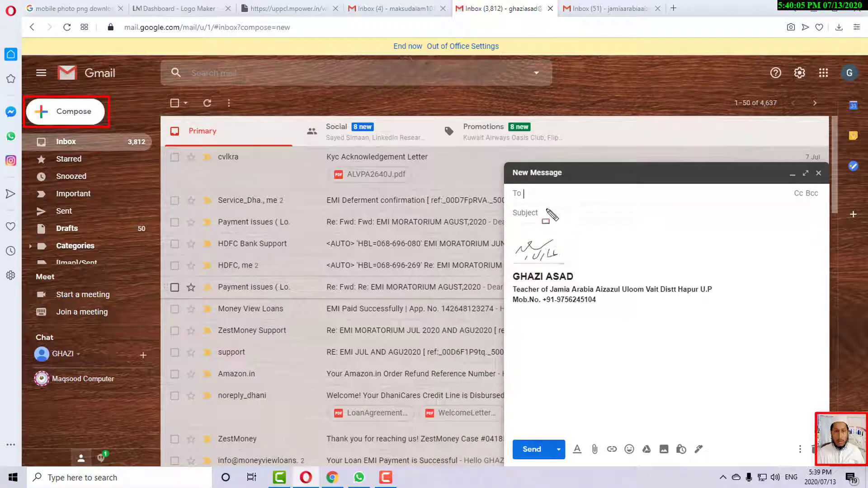
pyautogui.moveTo(508, 164)
pyautogui.mouseDown()
pyautogui.moveTo(617, 317)
pyautogui.moveTo(809, 466)
pyautogui.moveTo(828, 467)
pyautogui.mouseUp()
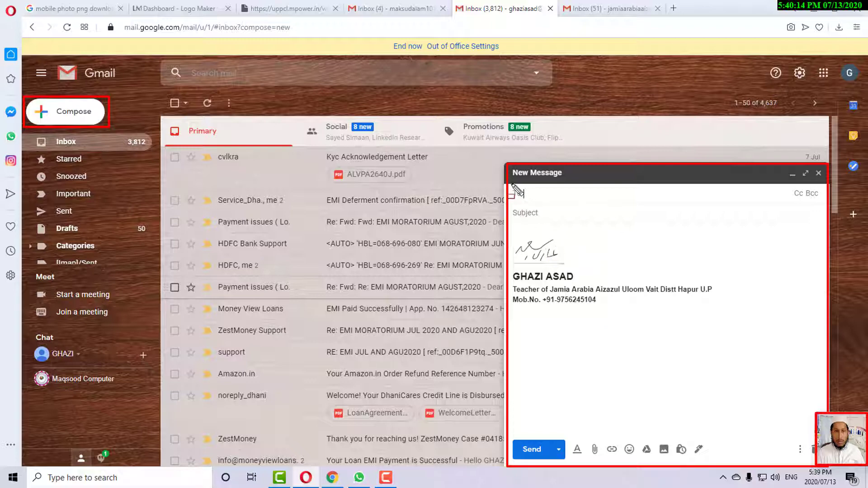
pyautogui.moveTo(509, 184)
pyautogui.mouseDown()
pyautogui.moveTo(537, 201)
pyautogui.moveTo(778, 201)
pyautogui.mouseUp()
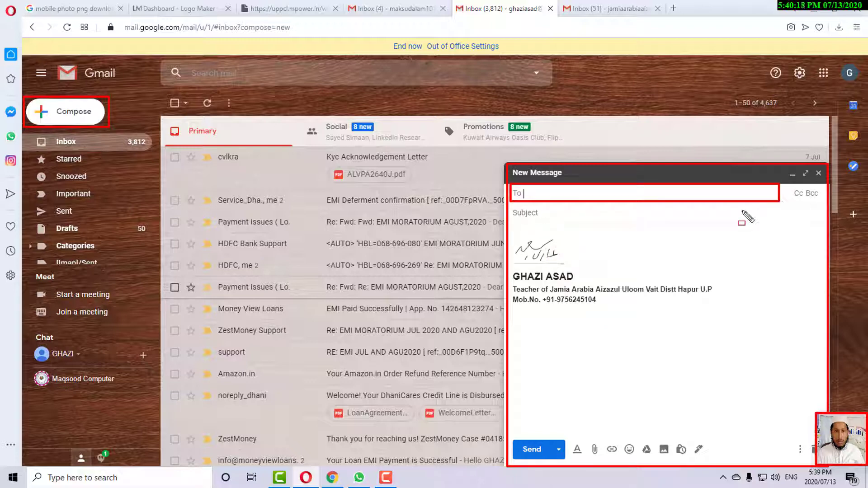
pyautogui.moveTo(511, 204); pyautogui.dragTo(699, 220)
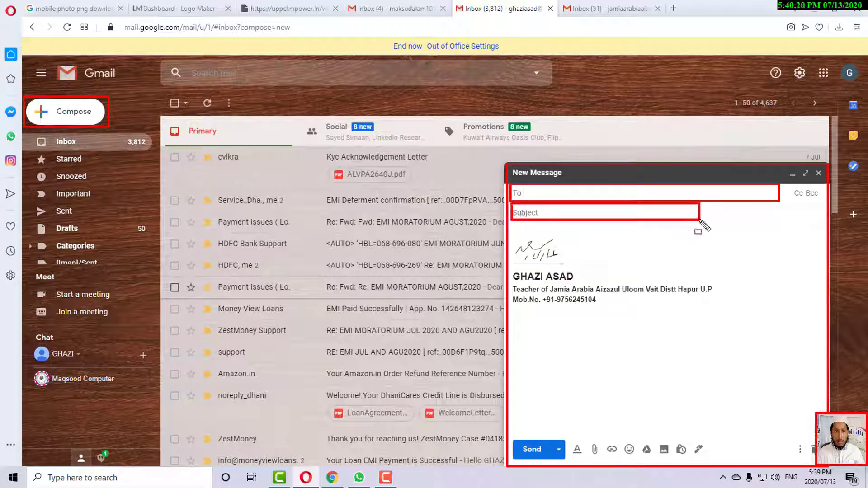
pyautogui.moveTo(510, 229)
pyautogui.mouseDown()
pyautogui.moveTo(557, 274)
pyautogui.moveTo(687, 317)
pyautogui.moveTo(728, 312)
pyautogui.mouseUp()
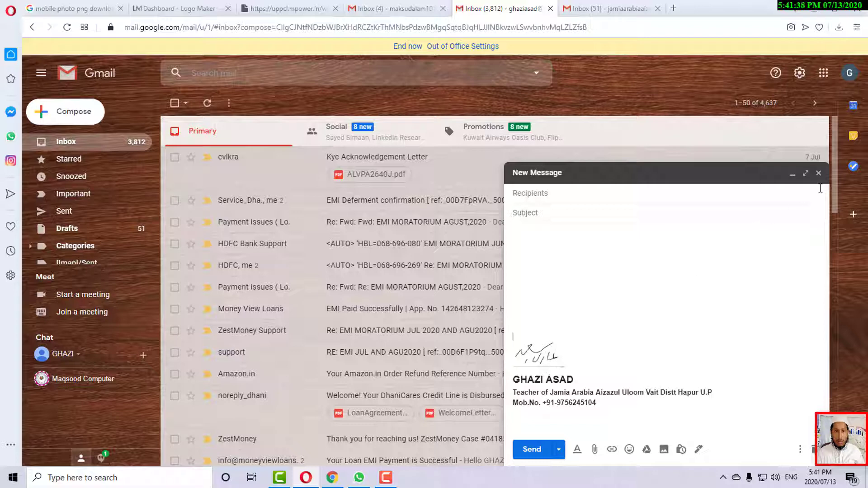
# - Close the unsent new messages in both Gmail accounts, ending in the Jamia account's inbox
pyautogui.click(818, 173)
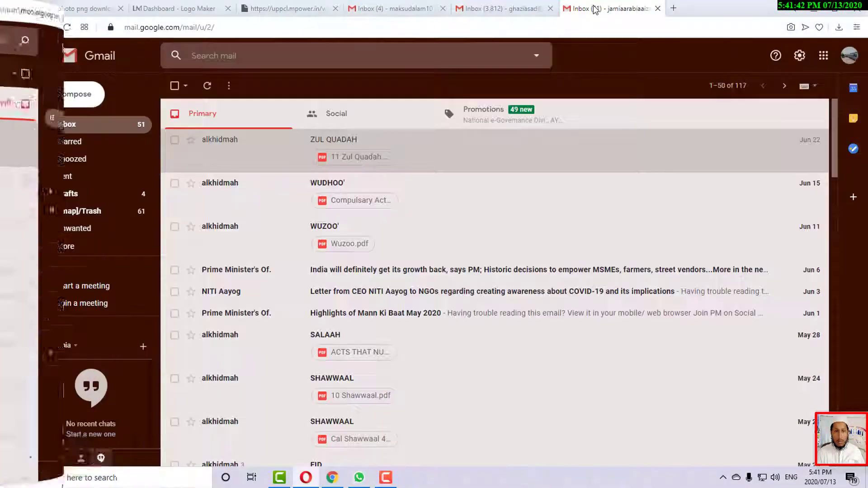
pyautogui.click(849, 55)
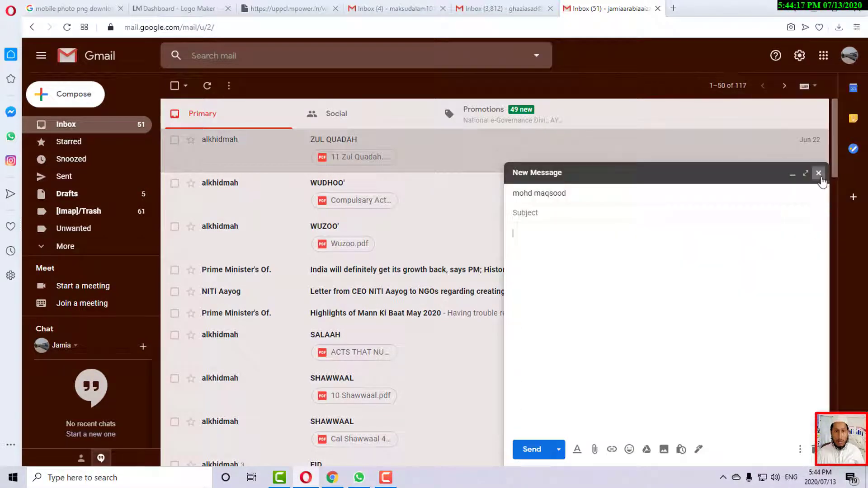
pyautogui.click(818, 172)
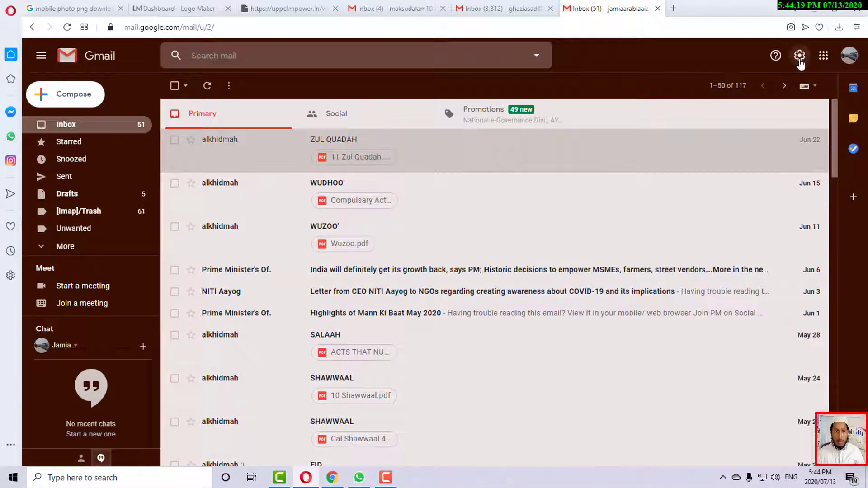
# - Look through the quick settings of the Jamia account and open its full settings page
pyautogui.click(799, 64)
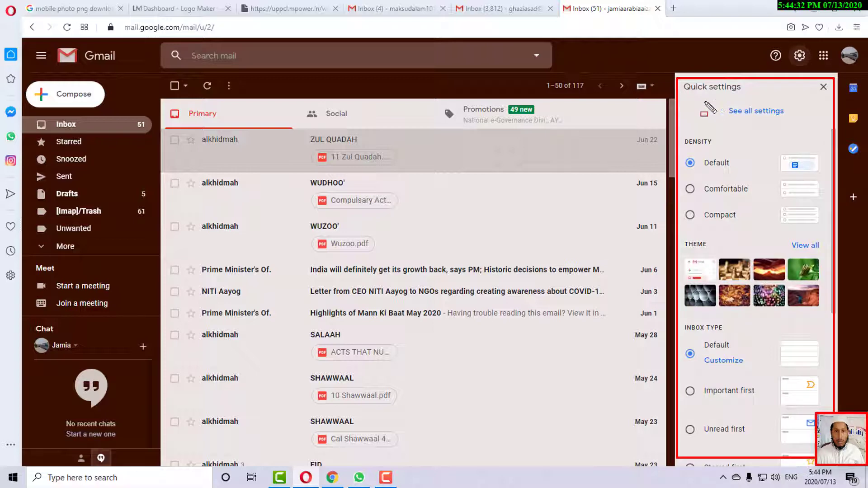
pyautogui.moveTo(703, 99); pyautogui.dragTo(806, 121)
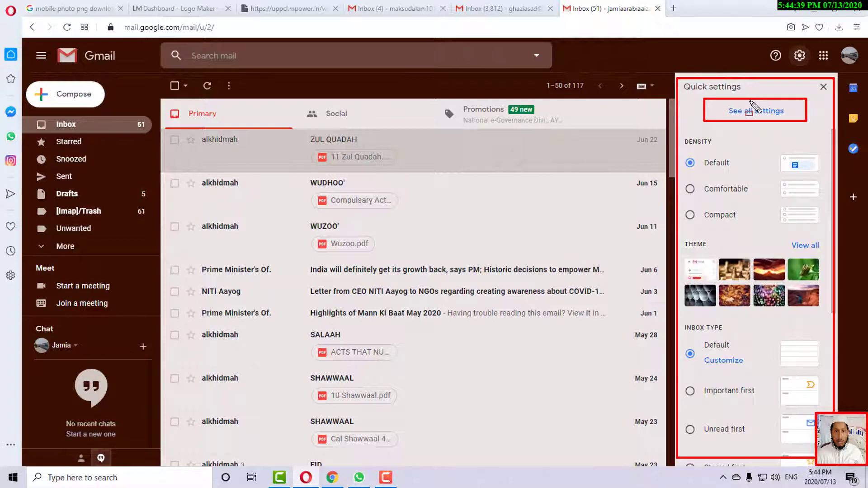
pyautogui.press('Escape')
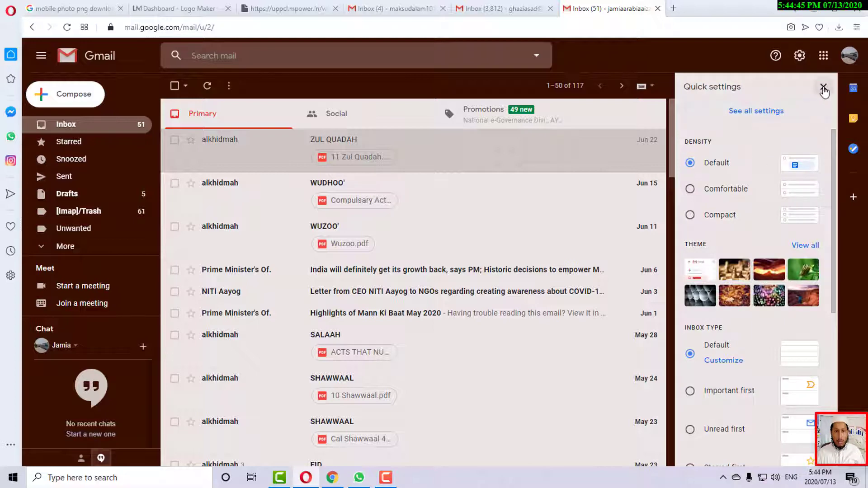
pyautogui.scroll(-5, 726, 368)
pyautogui.scroll(5, 739, 354)
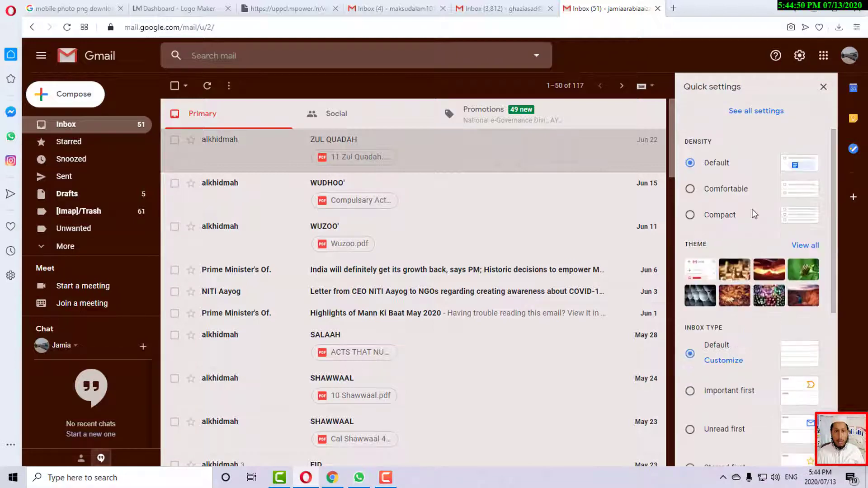
pyautogui.scroll(-5, 726, 228)
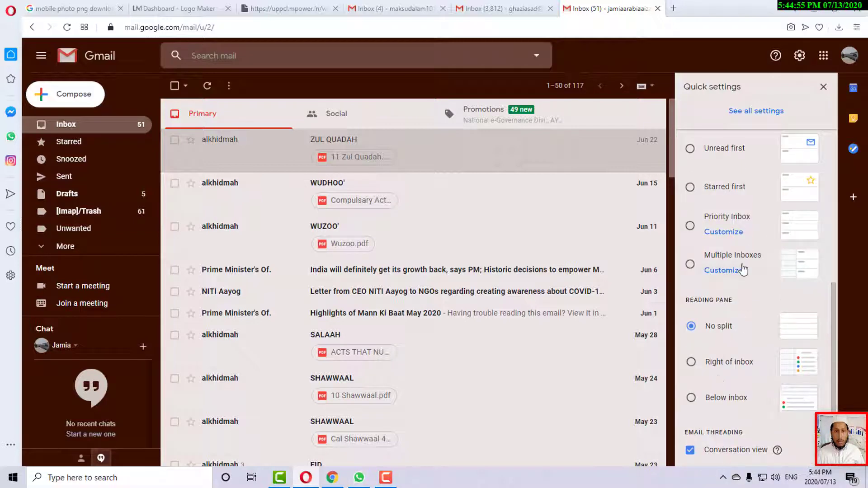
pyautogui.scroll(5, 744, 270)
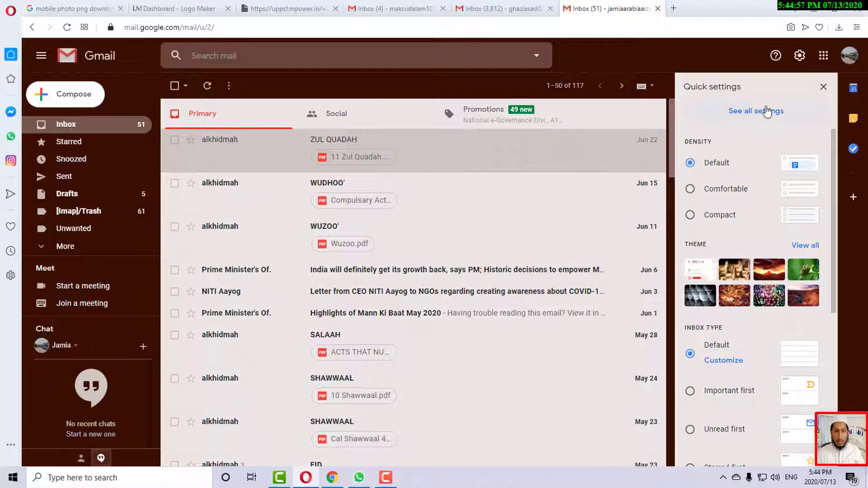
pyautogui.click(765, 113)
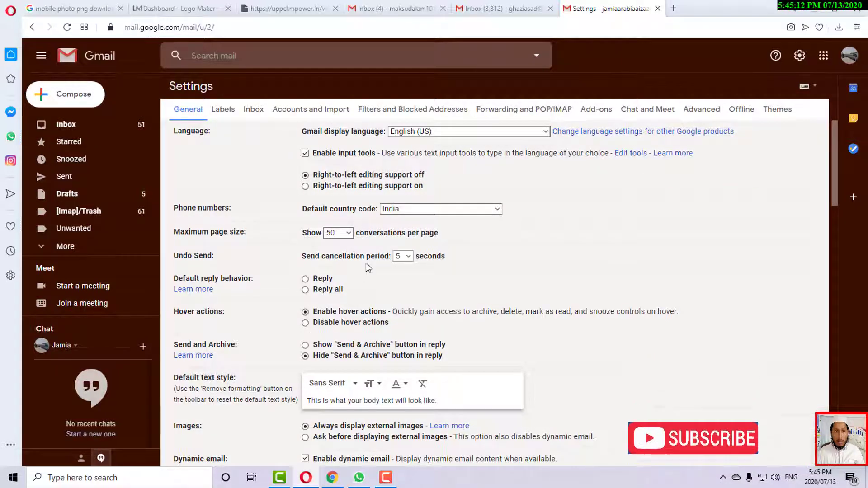
# - Look through the General settings to find the Signature section and its option for creating a signature
pyautogui.scroll(-15, 365, 265)
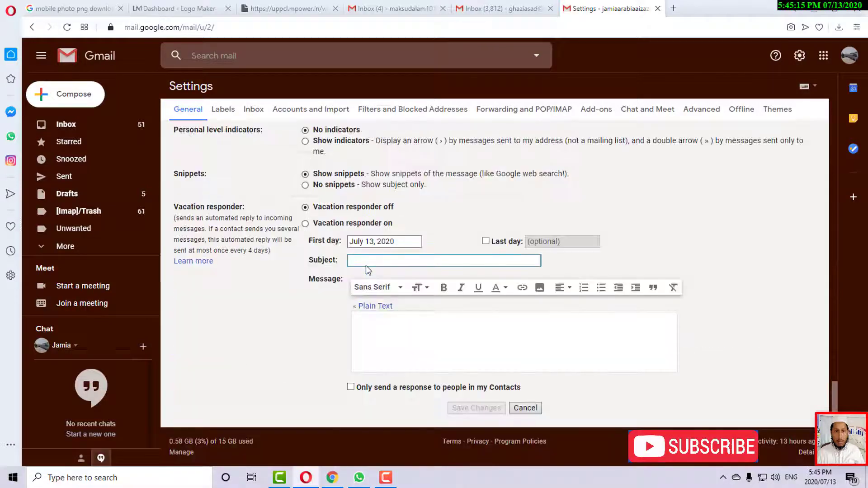
pyautogui.scroll(8, 393, 310)
pyautogui.scroll(10, 394, 310)
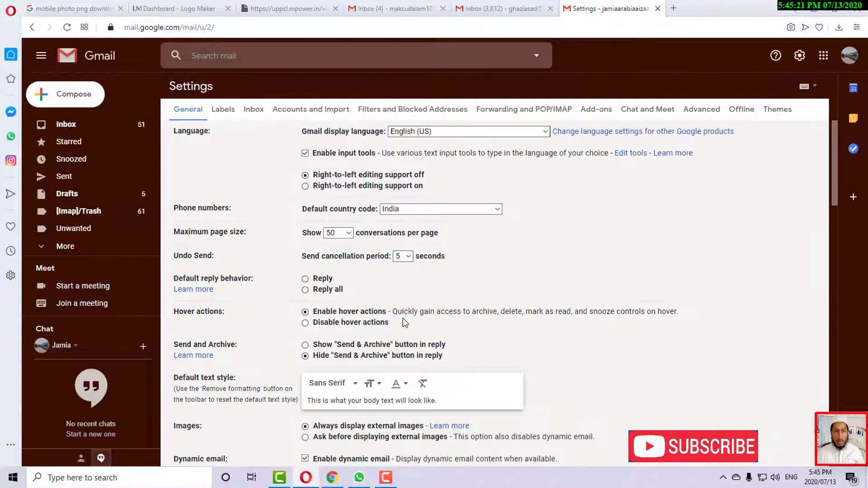
pyautogui.scroll(-10, 257, 328)
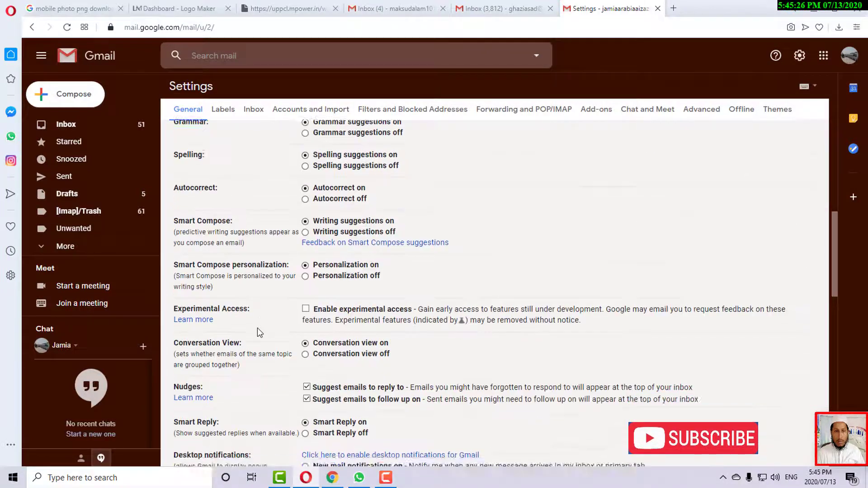
pyautogui.scroll(-4, 256, 327)
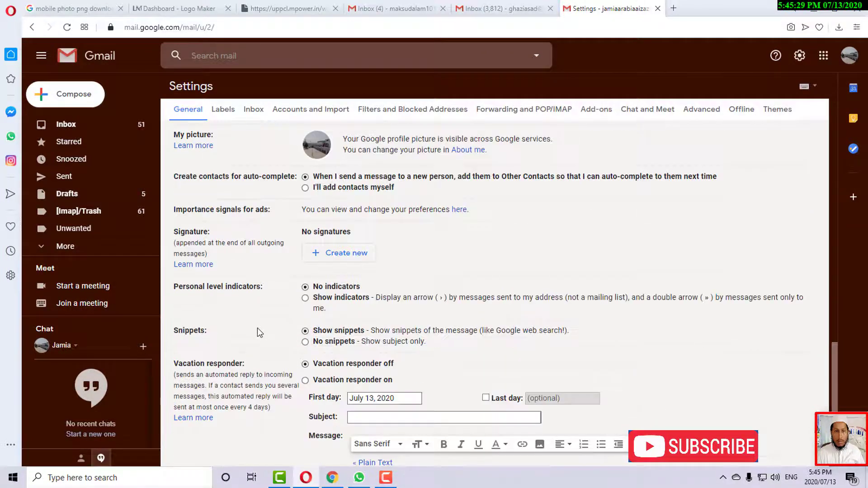
pyautogui.scroll(1, 257, 327)
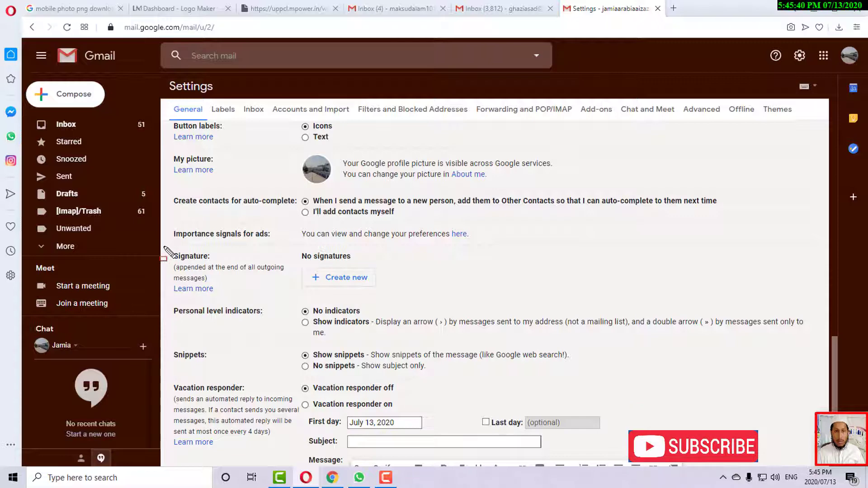
pyautogui.moveTo(221, 264)
pyautogui.mouseDown()
pyautogui.moveTo(320, 294)
pyautogui.moveTo(387, 297)
pyautogui.mouseUp()
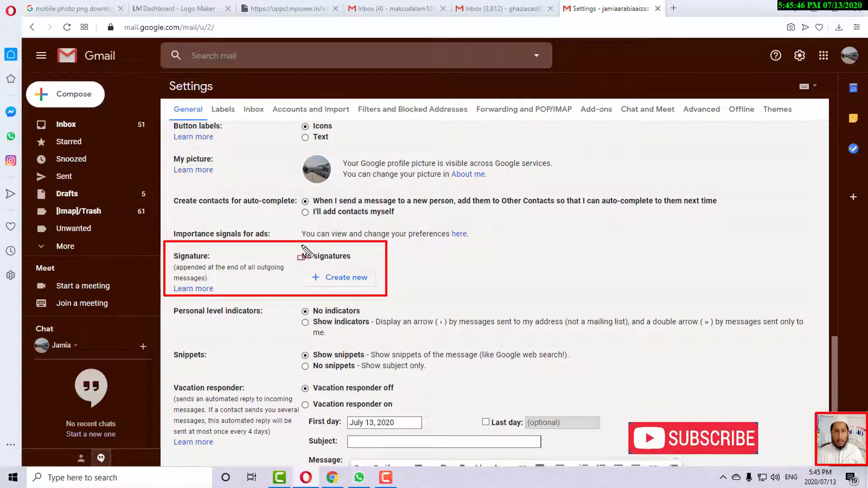
pyautogui.moveTo(292, 246); pyautogui.dragTo(367, 266)
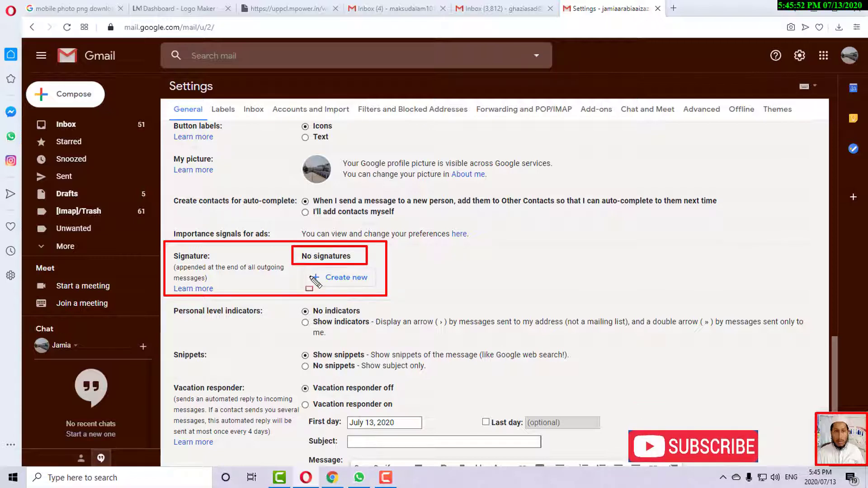
pyautogui.moveTo(300, 267)
pyautogui.mouseDown()
pyautogui.moveTo(389, 296)
pyautogui.moveTo(380, 288)
pyautogui.mouseUp()
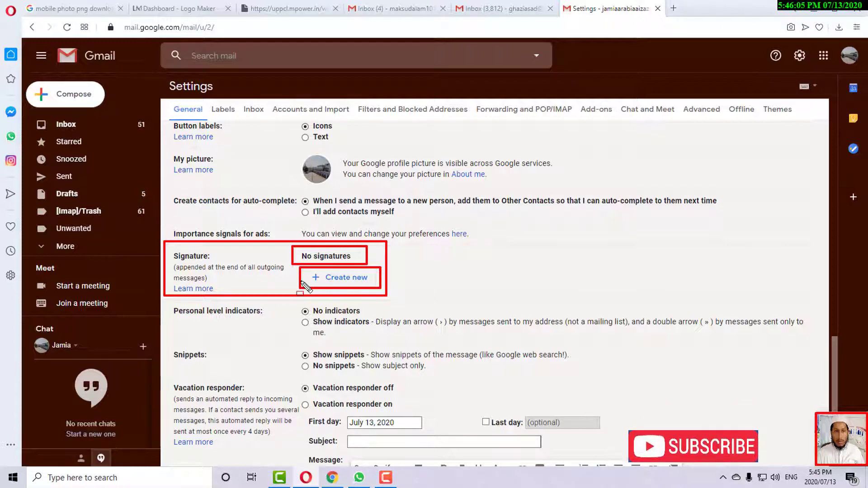
# - Create a new signature named Jamia Arabia Aizazul Uloom
pyautogui.click(346, 280)
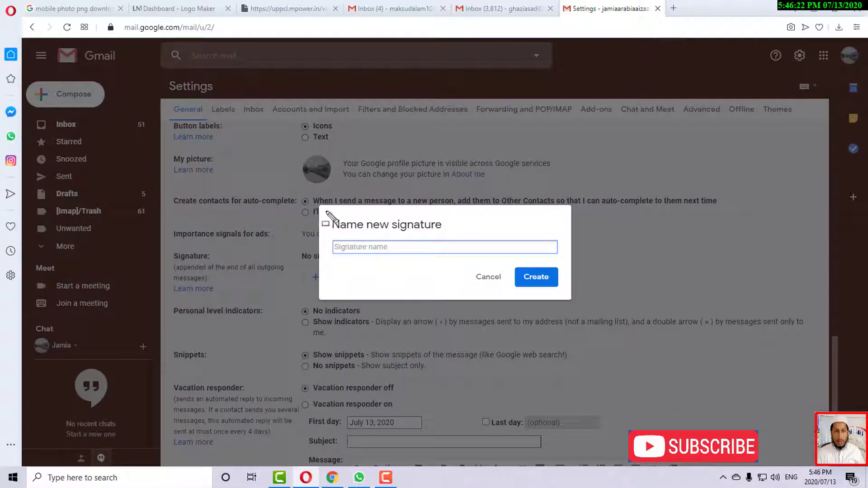
pyautogui.moveTo(327, 212)
pyautogui.mouseDown()
pyautogui.moveTo(346, 229)
pyautogui.moveTo(574, 299)
pyautogui.moveTo(566, 298)
pyautogui.mouseUp()
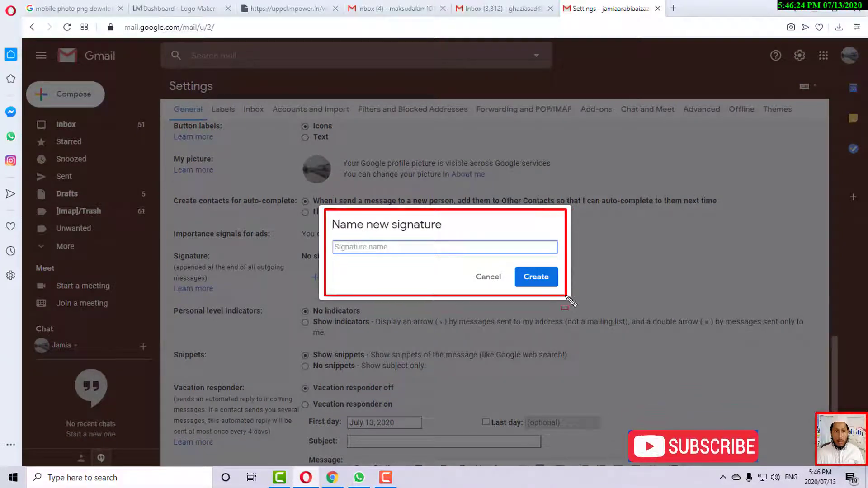
pyautogui.moveTo(329, 214); pyautogui.dragTo(450, 236)
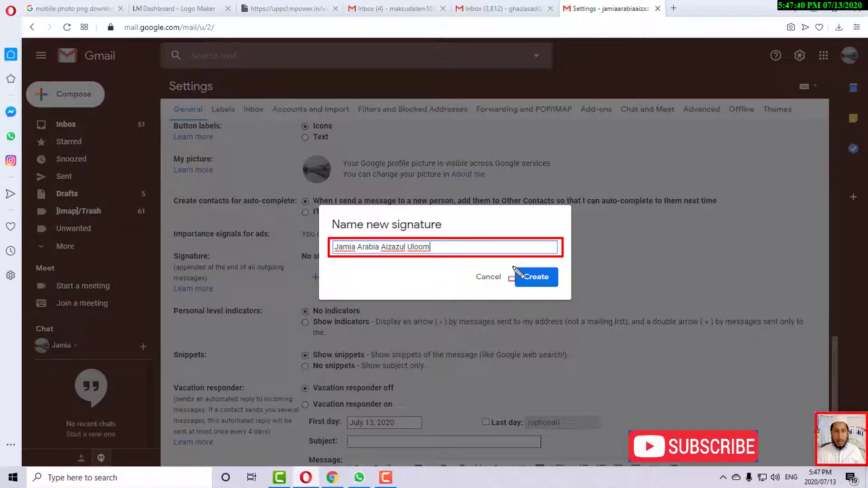
pyautogui.moveTo(512, 267); pyautogui.dragTo(562, 291)
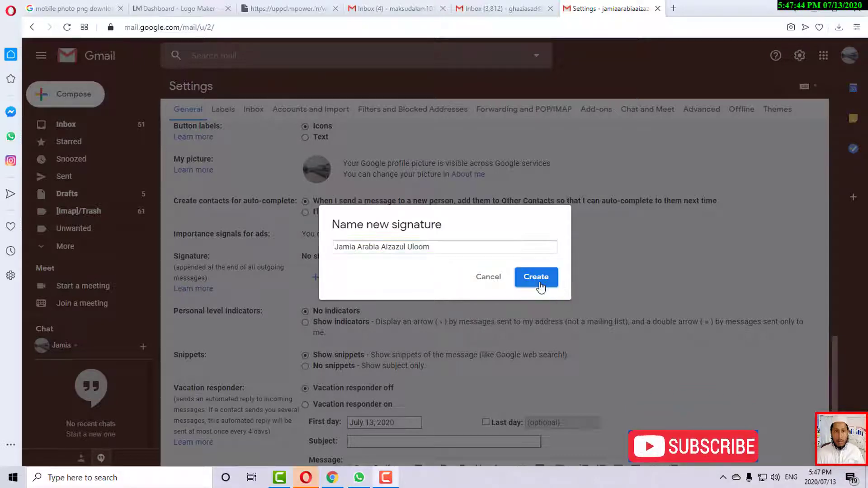
pyautogui.click(538, 278)
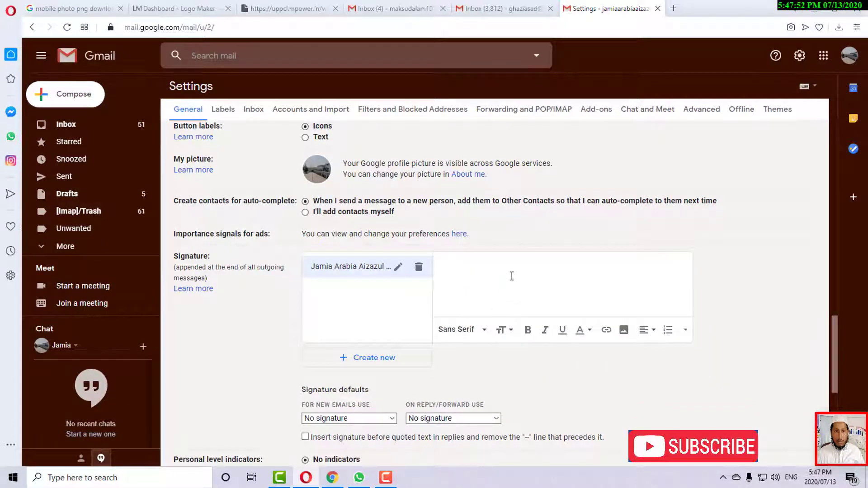
# - Enter "Jamia Arabia Aizazul Ulom" as the signature's text in the Wide font
pyautogui.click(512, 277)
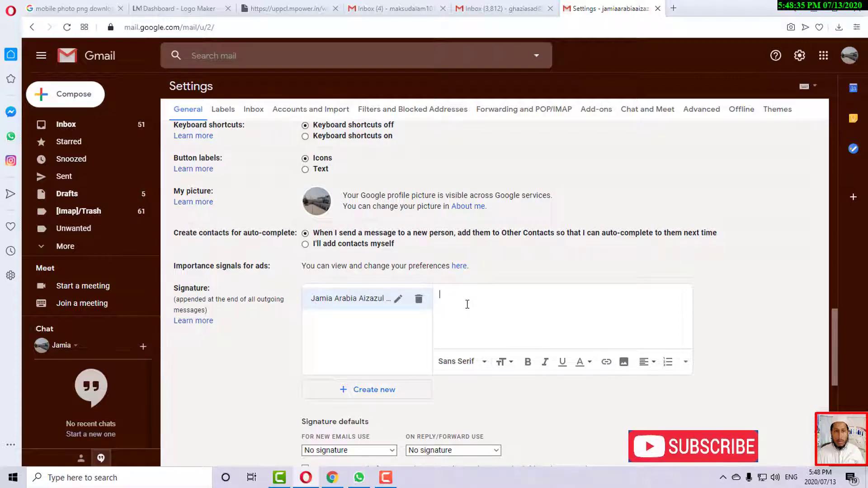
pyautogui.click(461, 361)
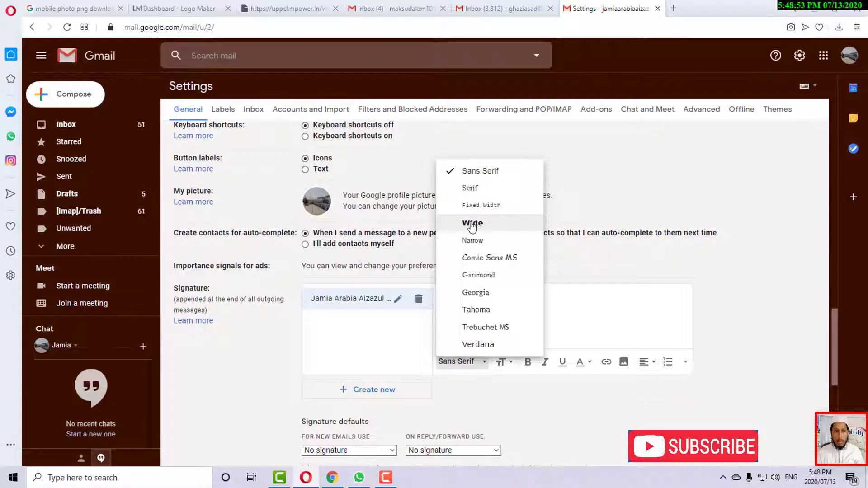
pyautogui.click(472, 223)
# - Try the Large and Normal text sizes on the signature's school name
pyautogui.click(504, 361)
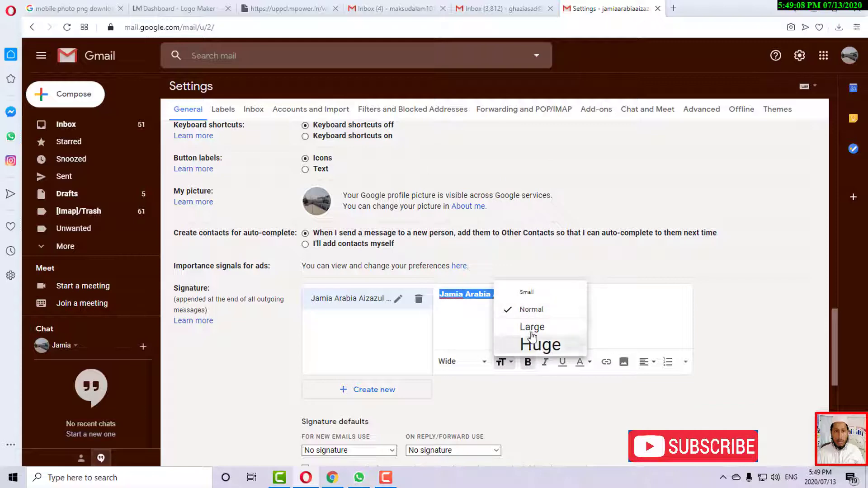
pyautogui.click(532, 326)
pyautogui.click(504, 361)
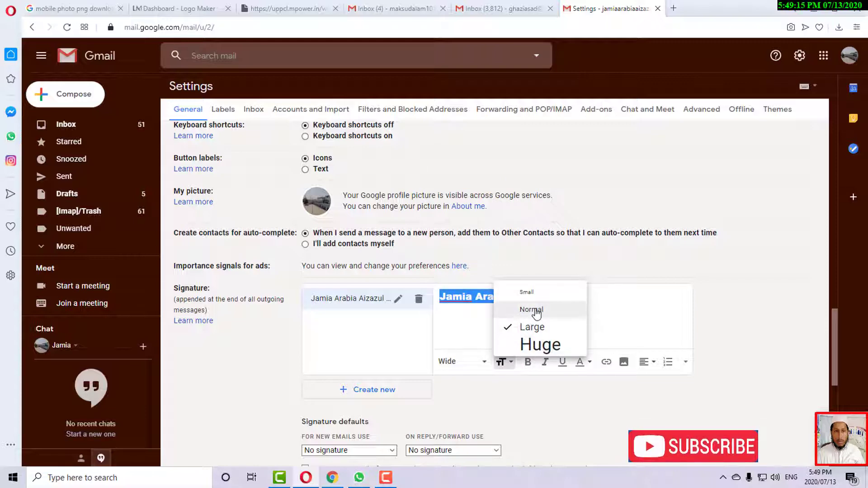
pyautogui.click(533, 310)
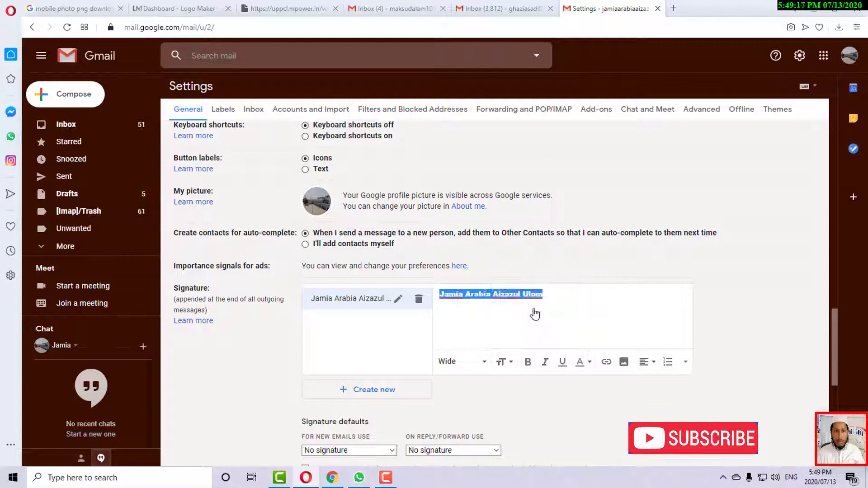
# - Insert an empty line above the school name in the signature
pyautogui.click(589, 306)
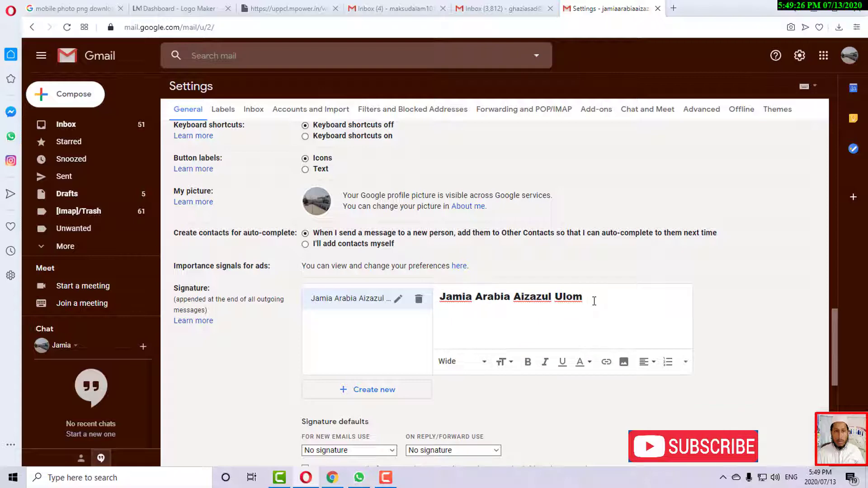
pyautogui.click(441, 298)
pyautogui.press('Return')
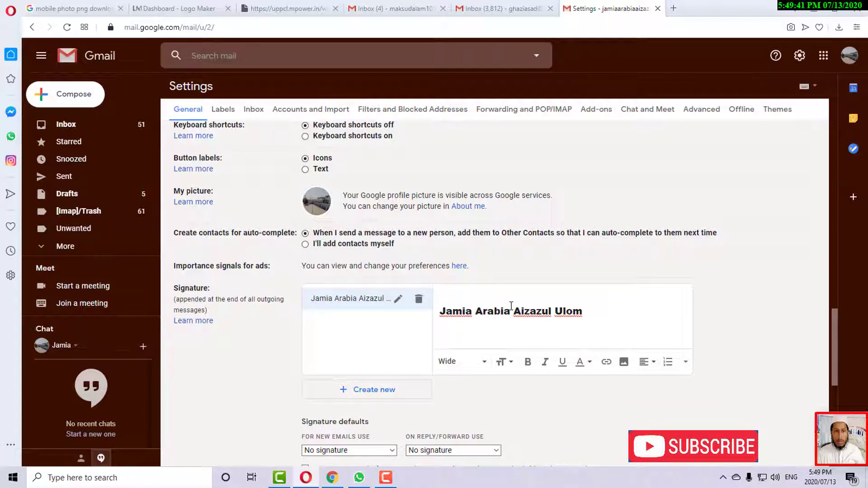
# - Upload the Jamia 1 image from the Desktop folder and insert it in the signature above the school name
pyautogui.click(624, 367)
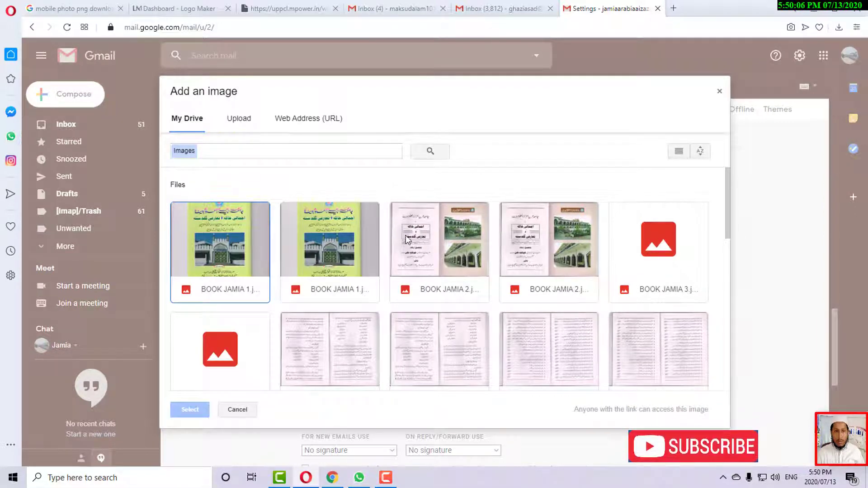
pyautogui.scroll(-10, 403, 323)
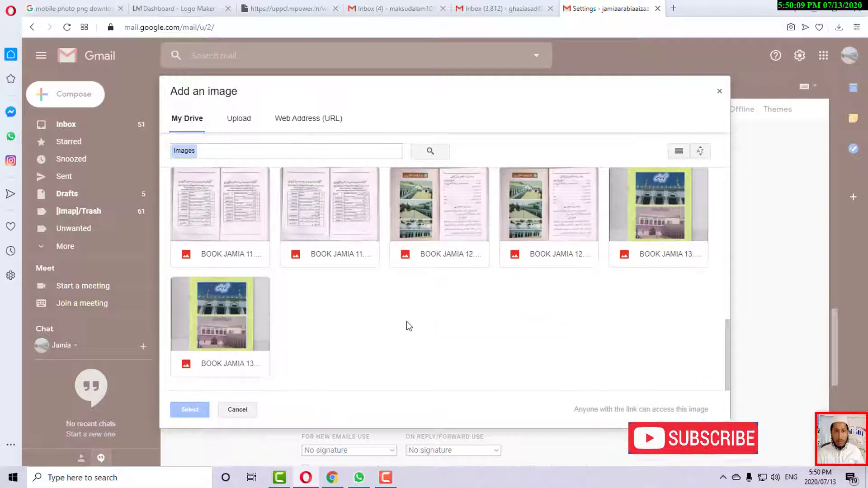
pyautogui.scroll(10, 405, 321)
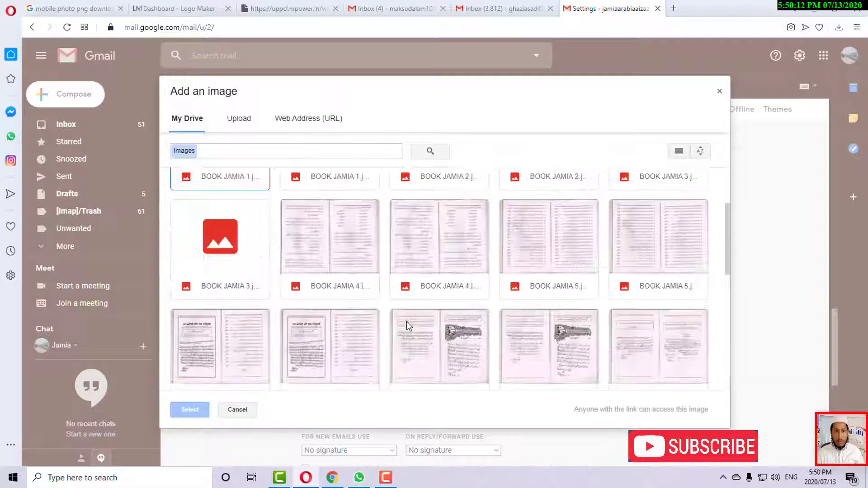
pyautogui.click(239, 125)
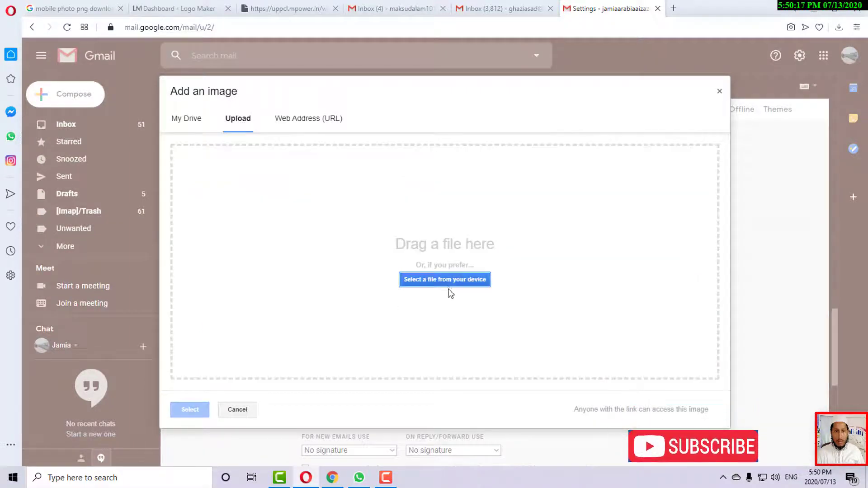
pyautogui.moveTo(387, 265); pyautogui.dragTo(499, 293)
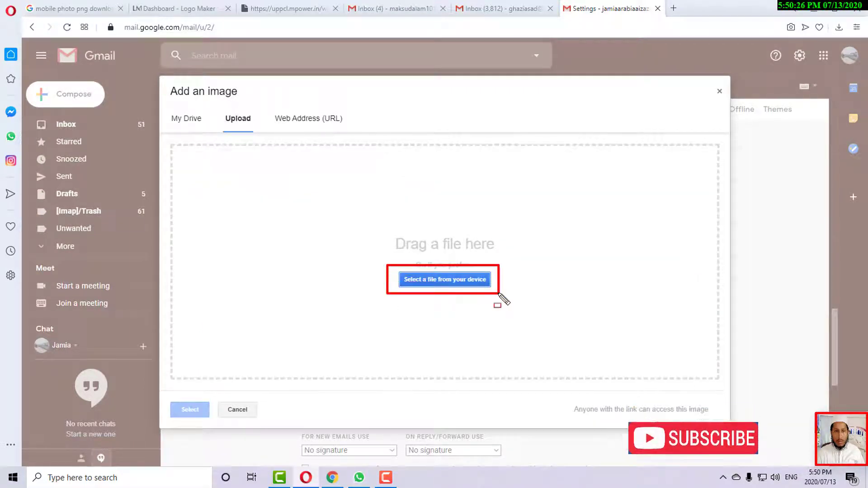
pyautogui.click(452, 280)
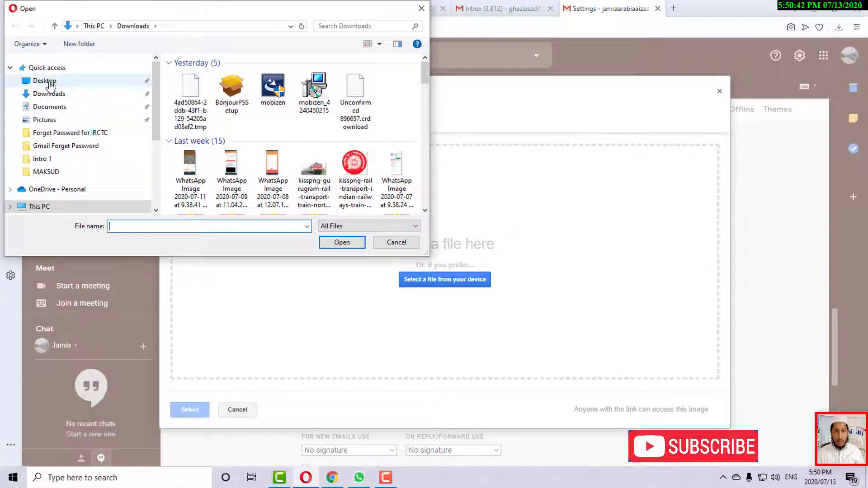
pyautogui.click(51, 84)
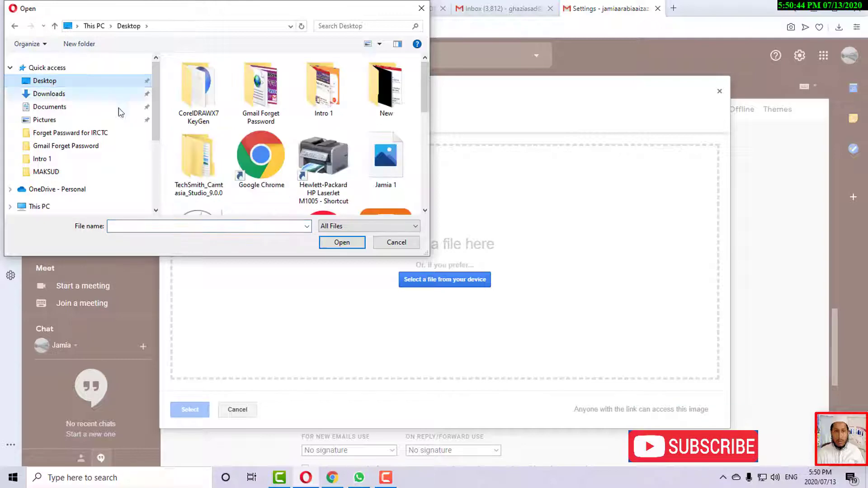
pyautogui.moveTo(429, 91); pyautogui.dragTo(402, 166)
pyautogui.click(389, 170)
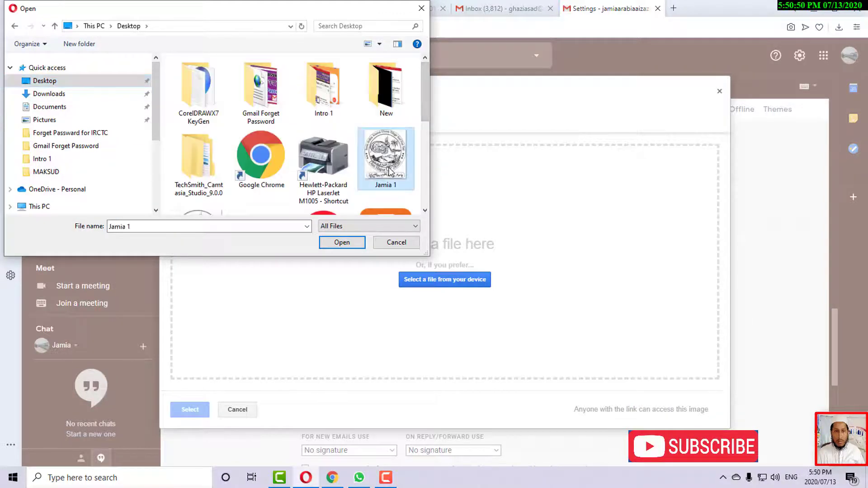
pyautogui.click(336, 244)
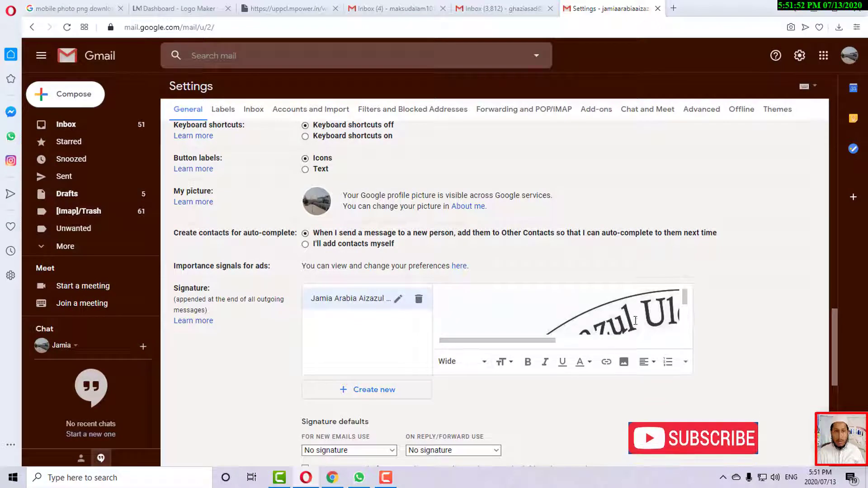
# - Resize the inserted logo image in the signature to Small
pyautogui.click(483, 362)
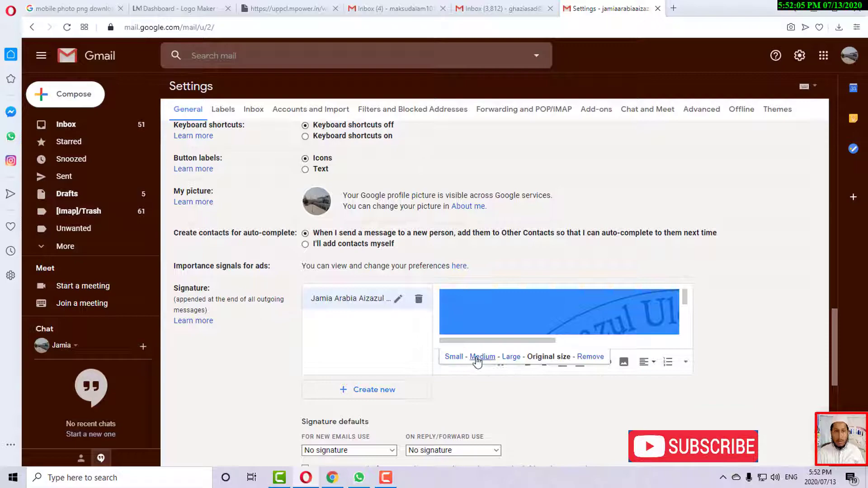
pyautogui.click(453, 356)
pyautogui.click(504, 311)
pyautogui.scroll(-4, 500, 317)
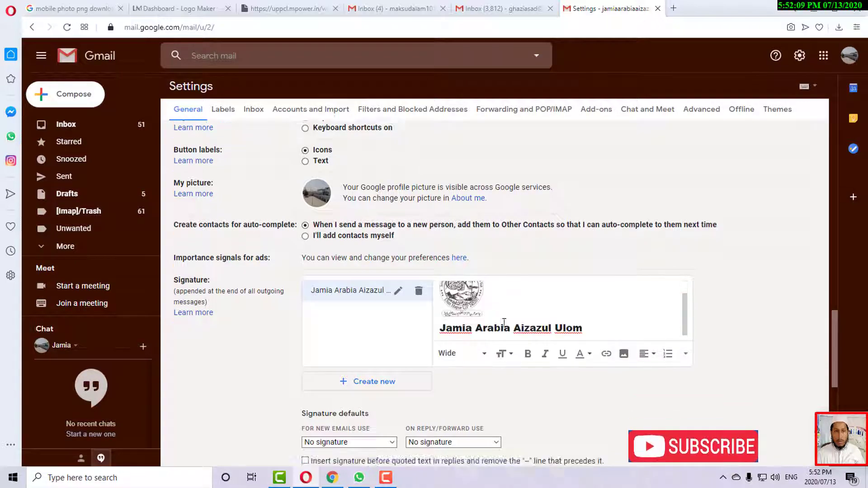
pyautogui.scroll(8, 483, 310)
pyautogui.scroll(-3, 490, 354)
pyautogui.scroll(-1, 477, 335)
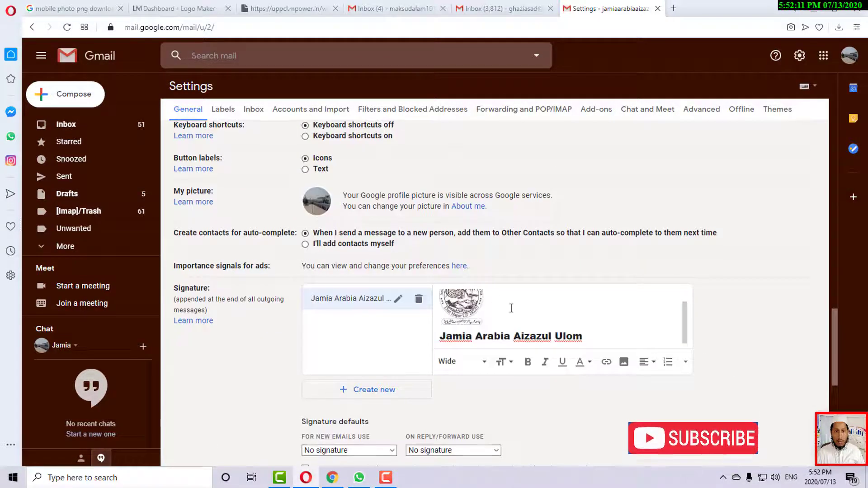
# - Select the website address line in the signature and open its link settings
pyautogui.moveTo(484, 308); pyautogui.dragTo(451, 311)
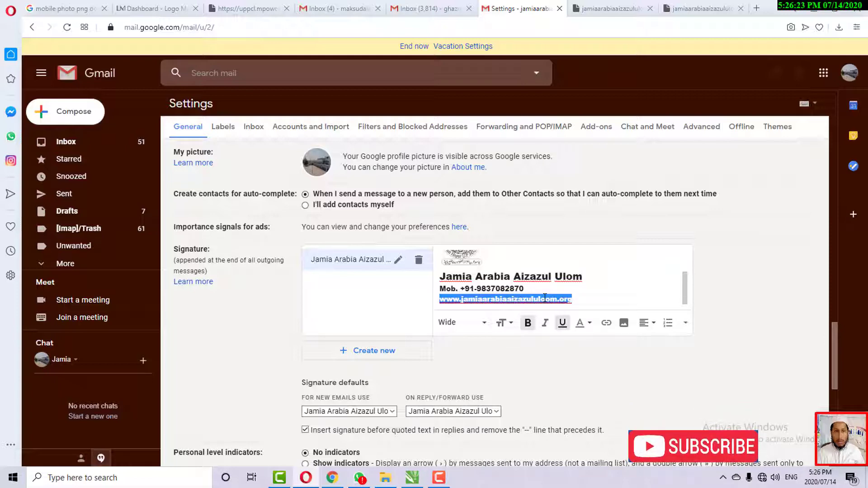
pyautogui.click(606, 323)
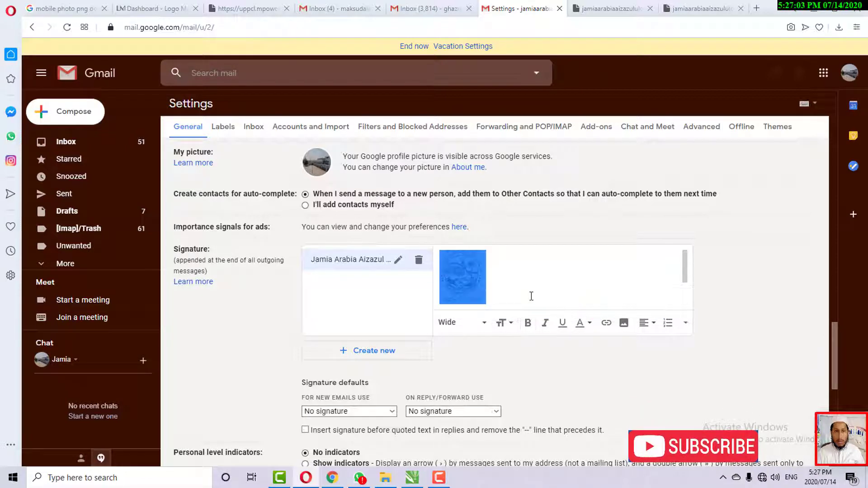
# - Copy the school name, mobile number and website lines and paste them below the logo in the signature
pyautogui.click(526, 283)
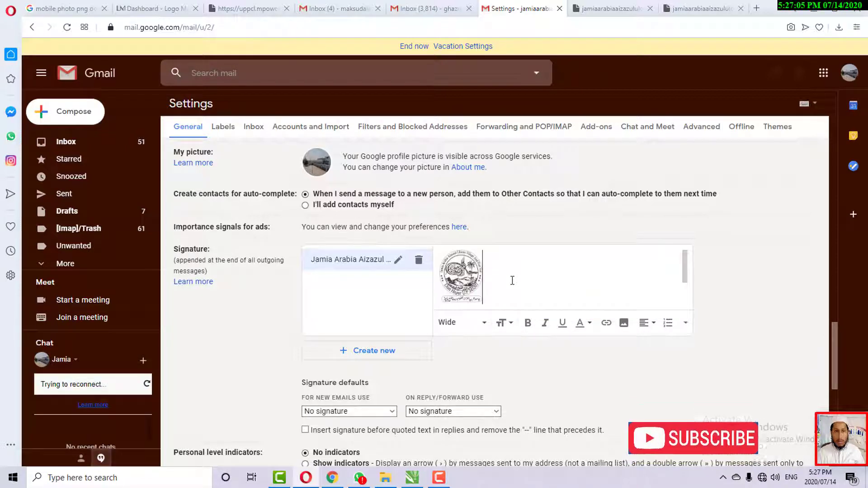
pyautogui.hotkey('ctrl', 'v')
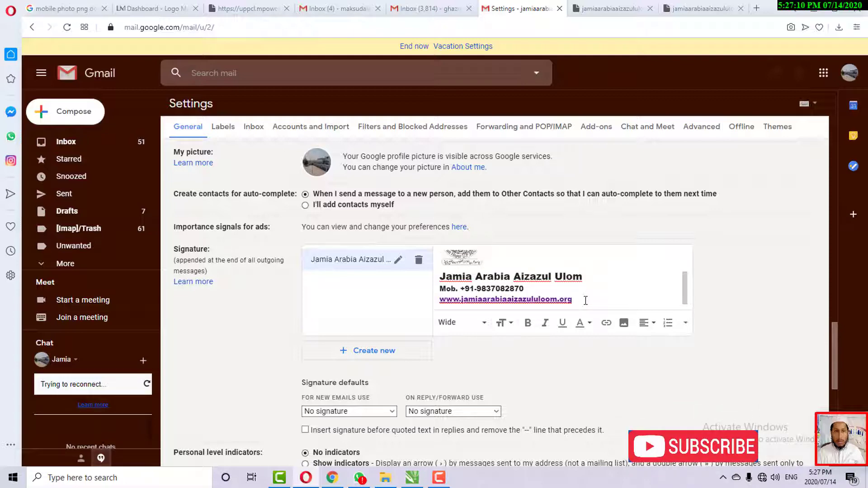
pyautogui.moveTo(577, 301)
pyautogui.mouseDown()
pyautogui.moveTo(422, 267)
pyautogui.moveTo(430, 271)
pyautogui.mouseUp()
pyautogui.hotkey('ctrl', 'c')
pyautogui.press('BackSpace')
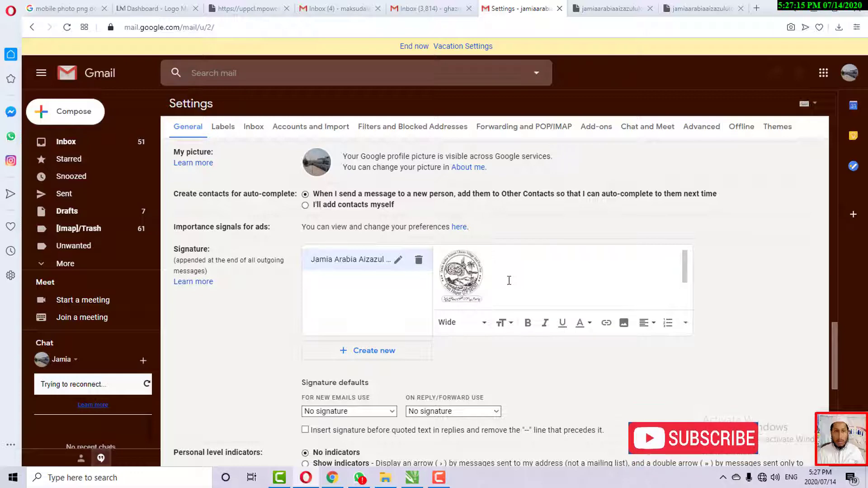
pyautogui.hotkey('ctrl', 'v')
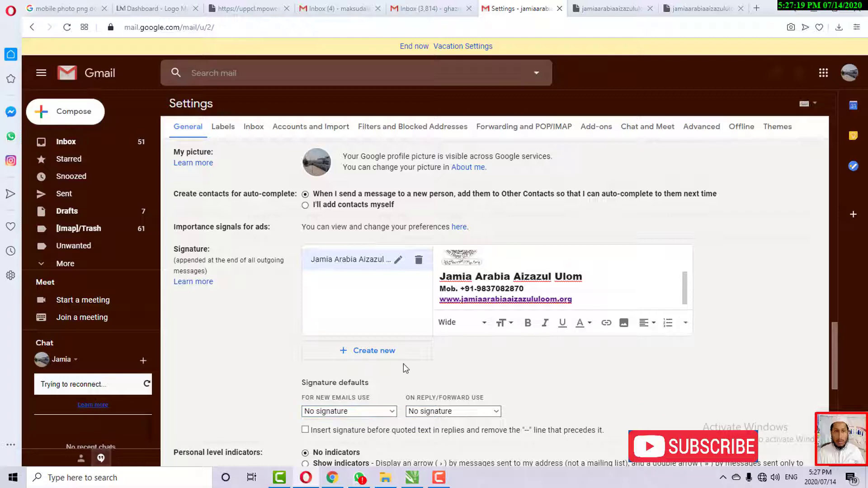
pyautogui.scroll(-4, 404, 368)
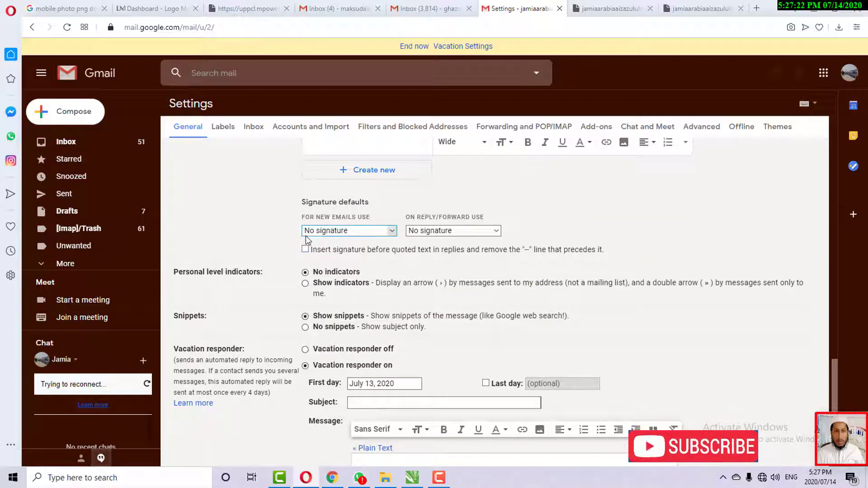
pyautogui.moveTo(298, 224); pyautogui.dragTo(426, 237)
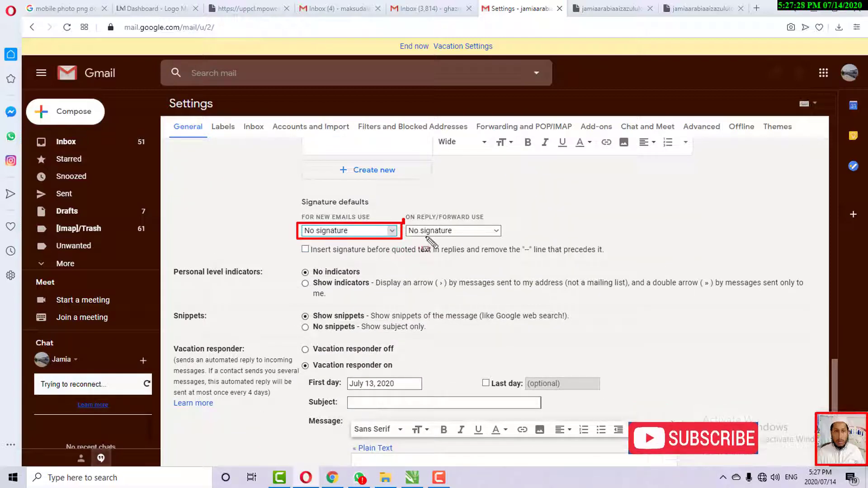
pyautogui.moveTo(429, 242); pyautogui.dragTo(503, 239)
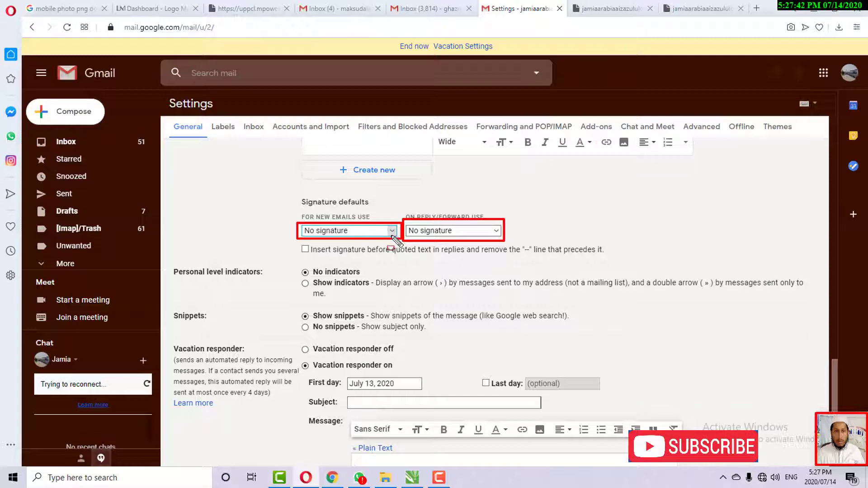
pyautogui.moveTo(296, 242); pyautogui.dragTo(314, 256)
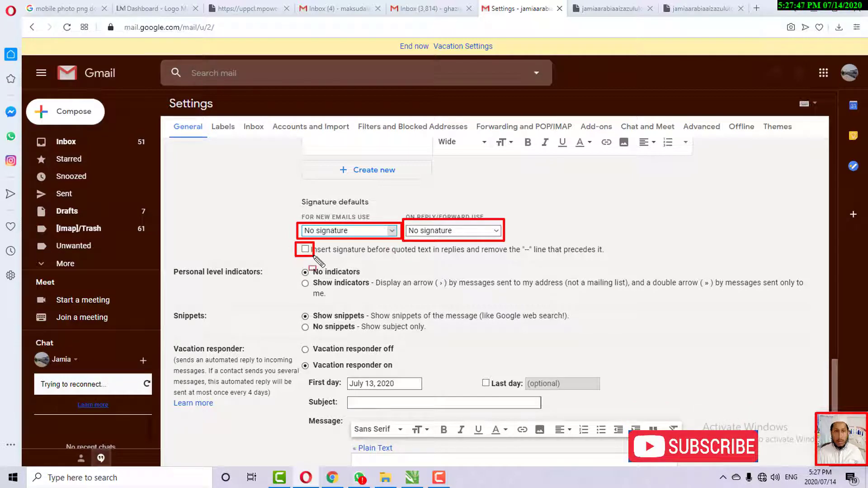
pyautogui.press('Escape')
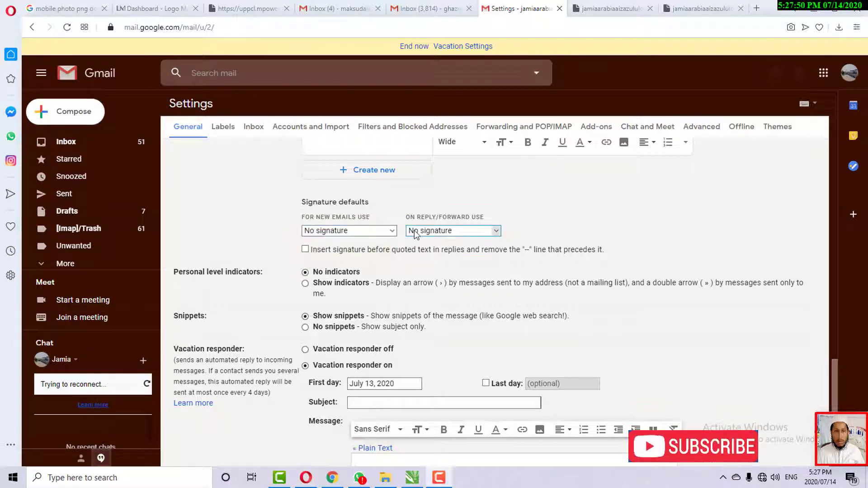
# - Make the Jamia Arabia Aizazul signature the default for new emails and replies/forwards, and enable inserting it before quoted text
pyautogui.click(394, 231)
pyautogui.click(352, 252)
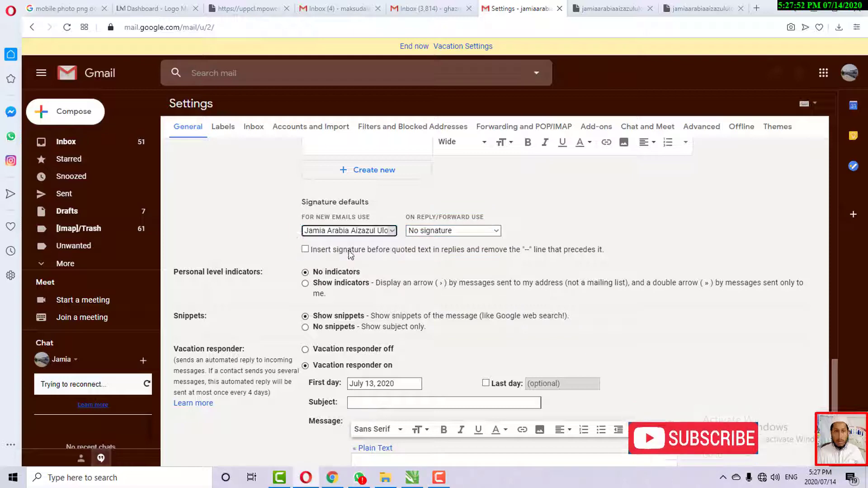
pyautogui.click(495, 231)
pyautogui.click(468, 252)
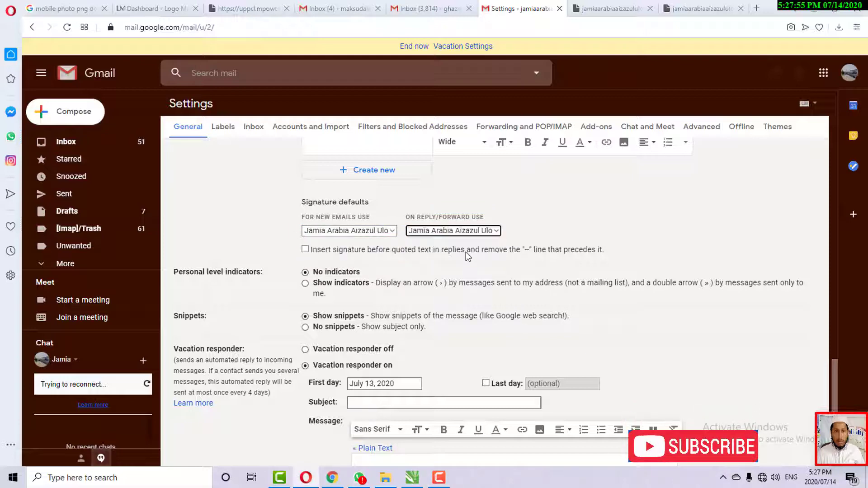
pyautogui.click(305, 251)
# - Fill the vacation responder message with the signature's logo, school name, mobile number and website address
pyautogui.scroll(-4, 337, 284)
pyautogui.scroll(4, 471, 323)
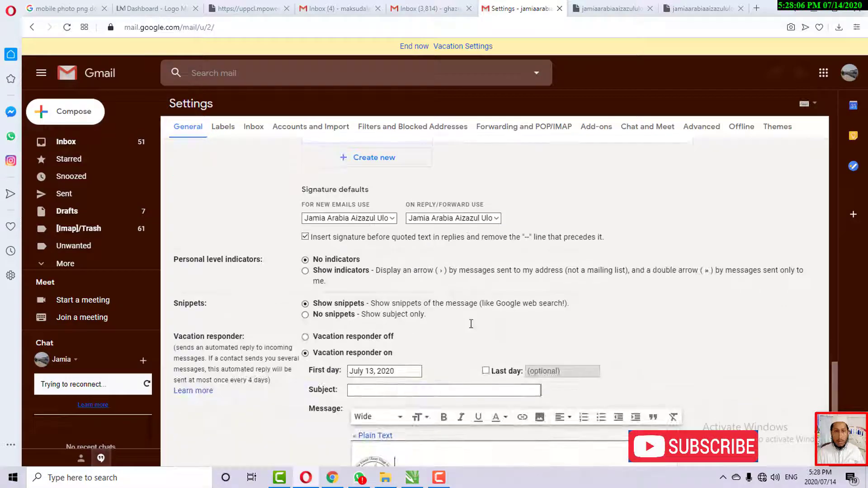
pyautogui.scroll(-4, 471, 329)
pyautogui.click(432, 273)
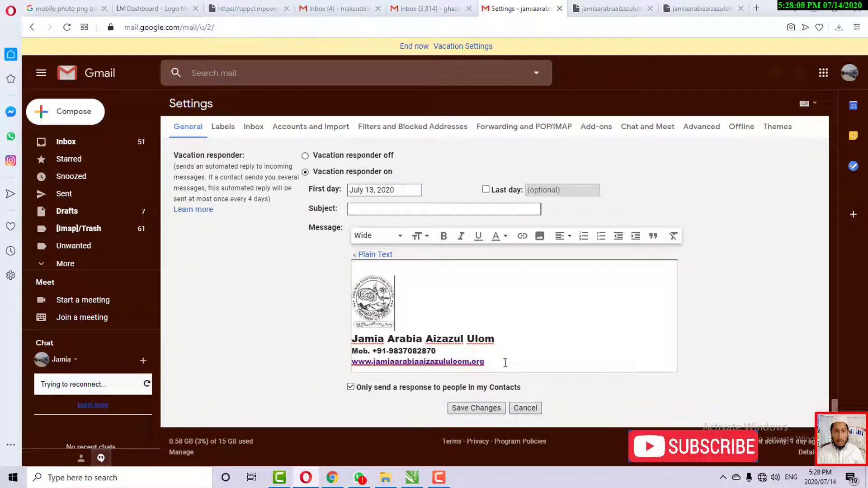
pyautogui.click(502, 361)
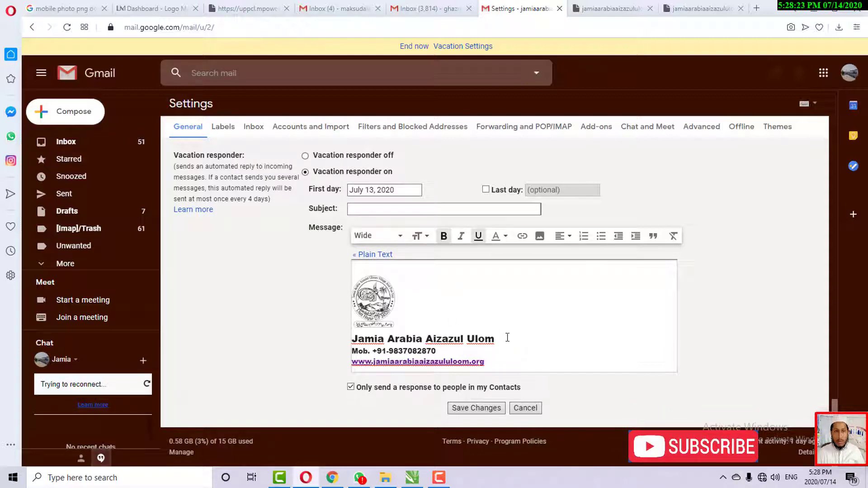
pyautogui.moveTo(507, 337); pyautogui.dragTo(353, 333)
pyautogui.click(430, 310)
# - Have the vacation responder reply only to people in Contacts and save the settings changes
pyautogui.scroll(3, 428, 329)
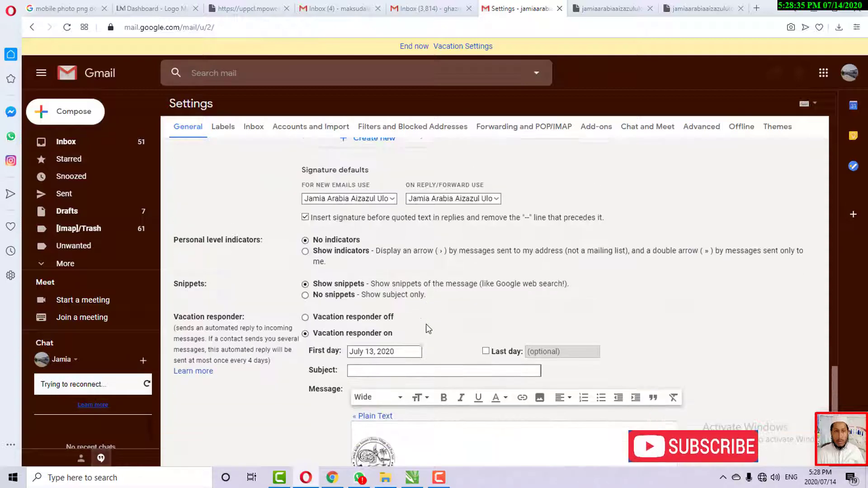
pyautogui.scroll(-3, 428, 329)
pyautogui.click(352, 387)
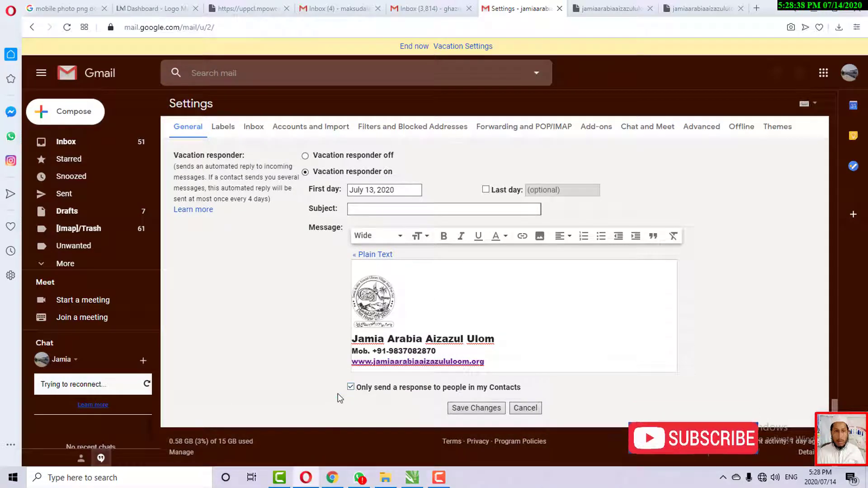
pyautogui.click(473, 409)
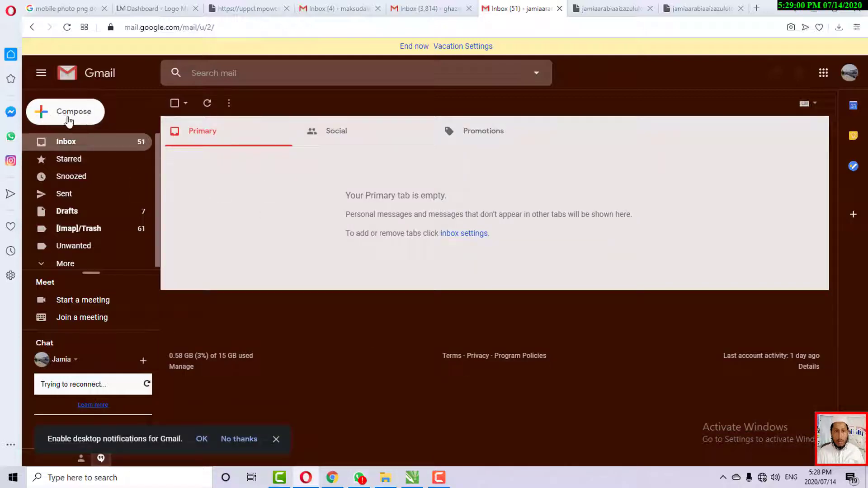
# - Start a new email message
pyautogui.click(67, 119)
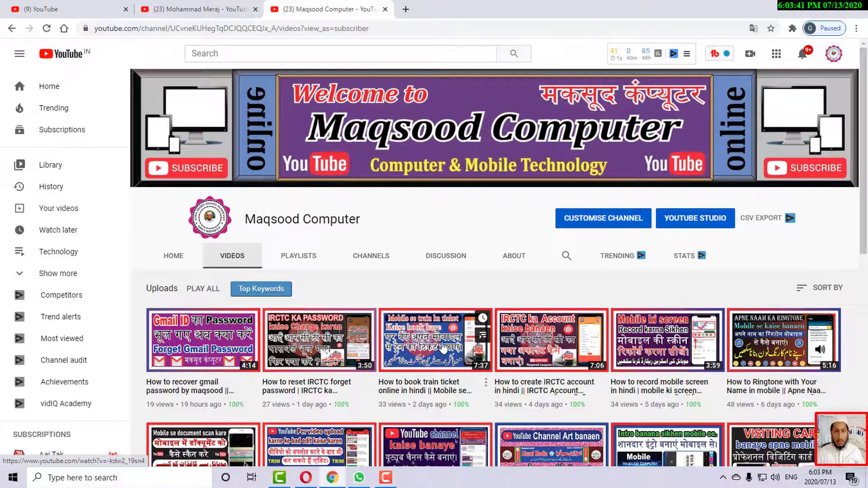
pyautogui.scroll(-4, 434, 348)
pyautogui.scroll(-5, 398, 348)
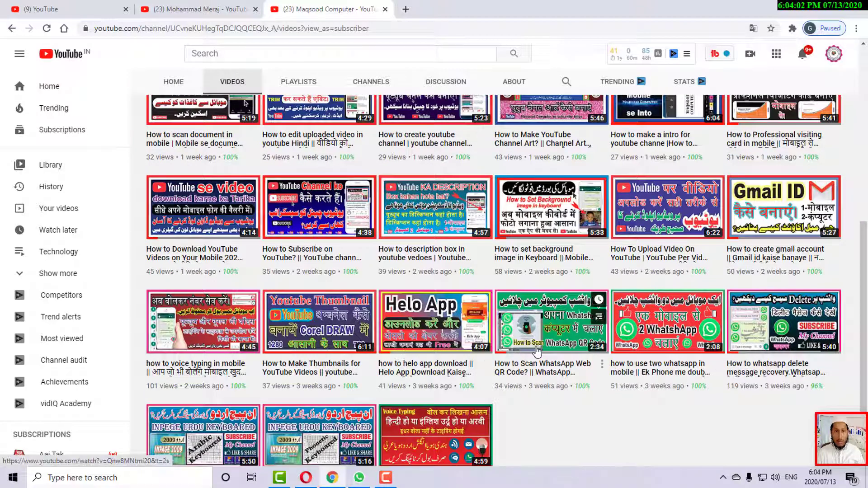
pyautogui.scroll(10, 538, 351)
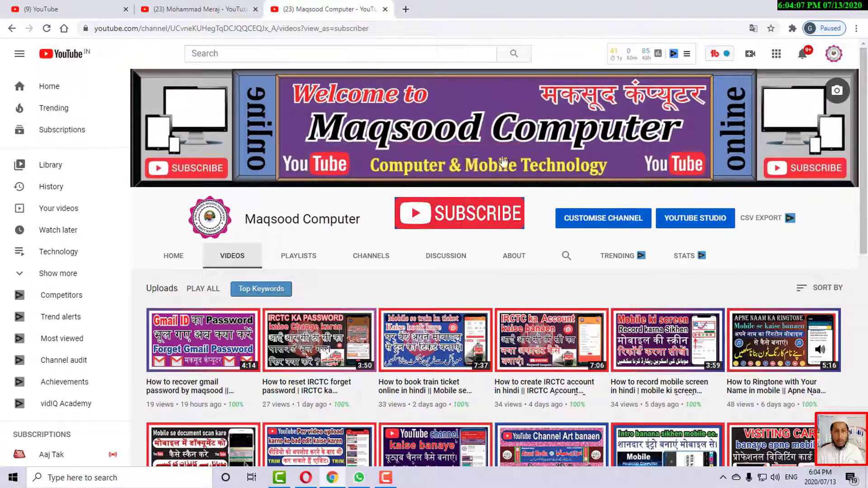